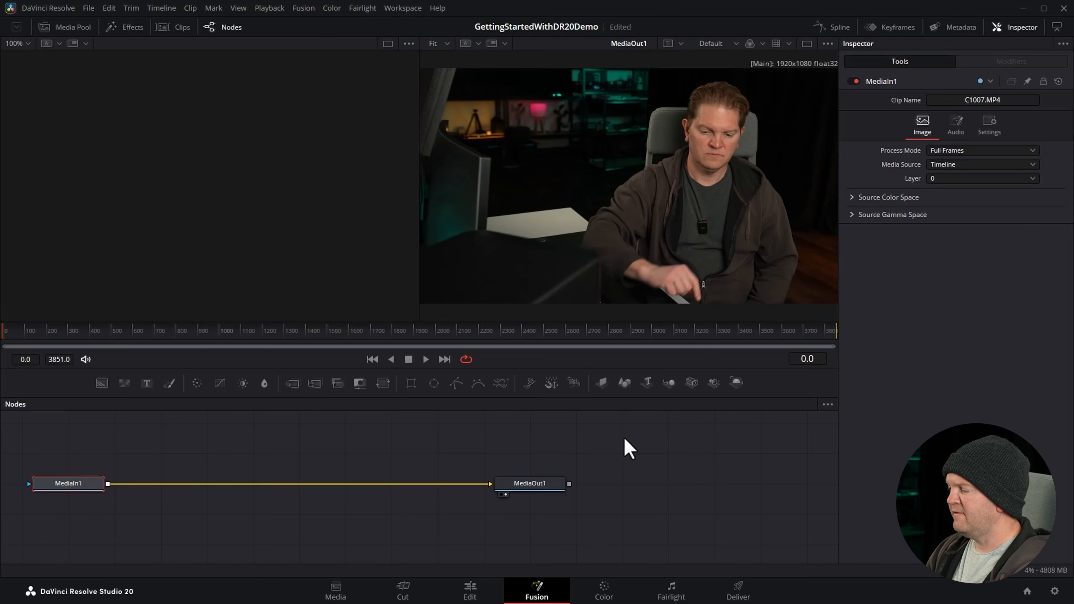
View the Color, Fairlight and Deliver pages in turn.
{"action": "left_click", "coordinate": [603, 593]}
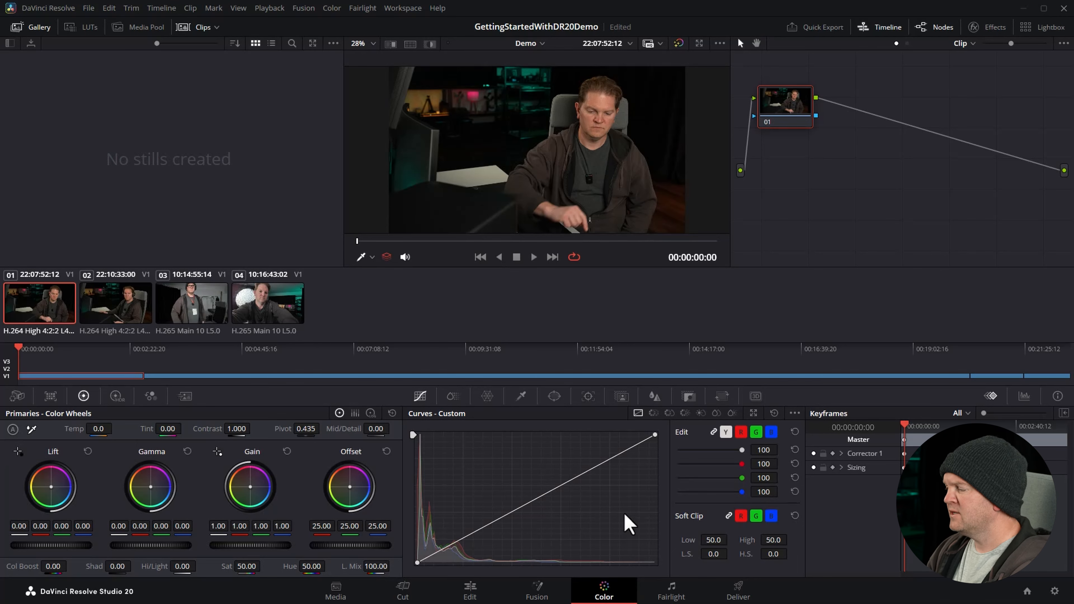
{"action": "left_click", "coordinate": [671, 591]}
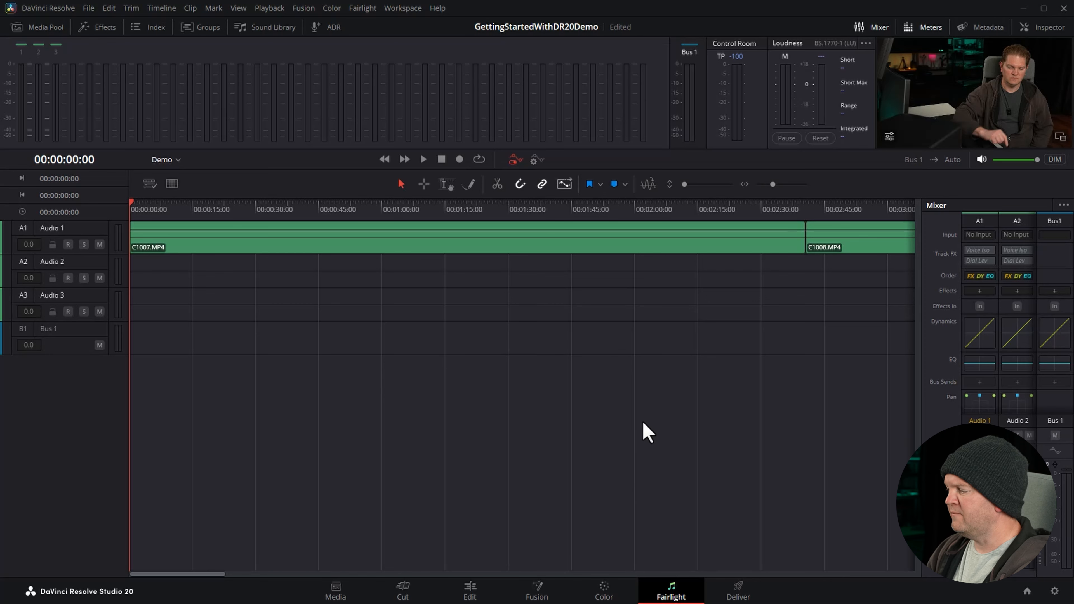
{"action": "left_click", "coordinate": [749, 596]}
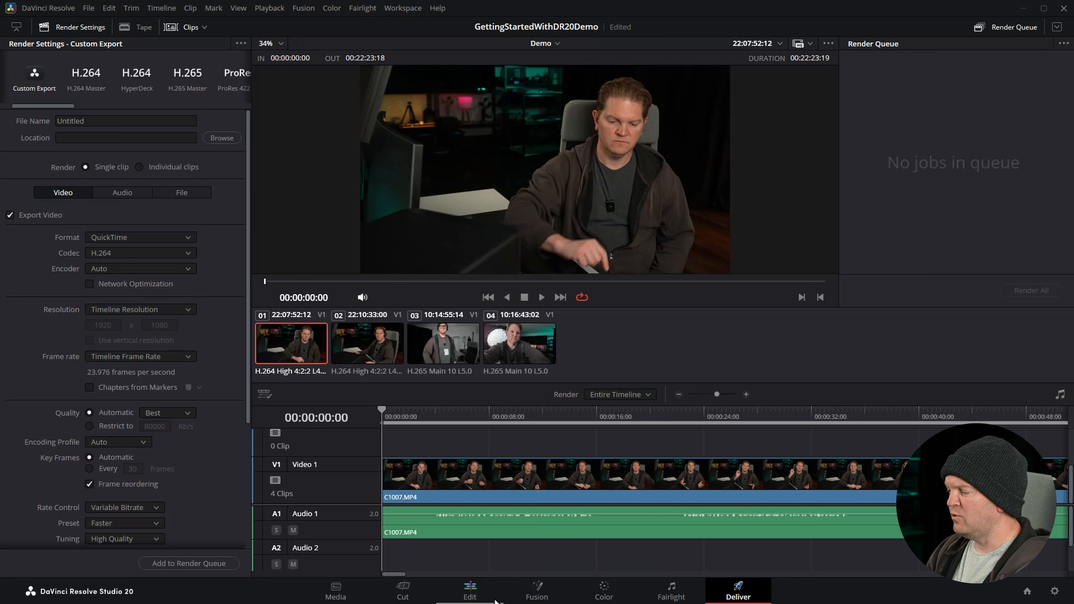
Return to the Edit page and hide the Media Pool and the Inspector.
{"action": "left_click", "coordinate": [470, 591]}
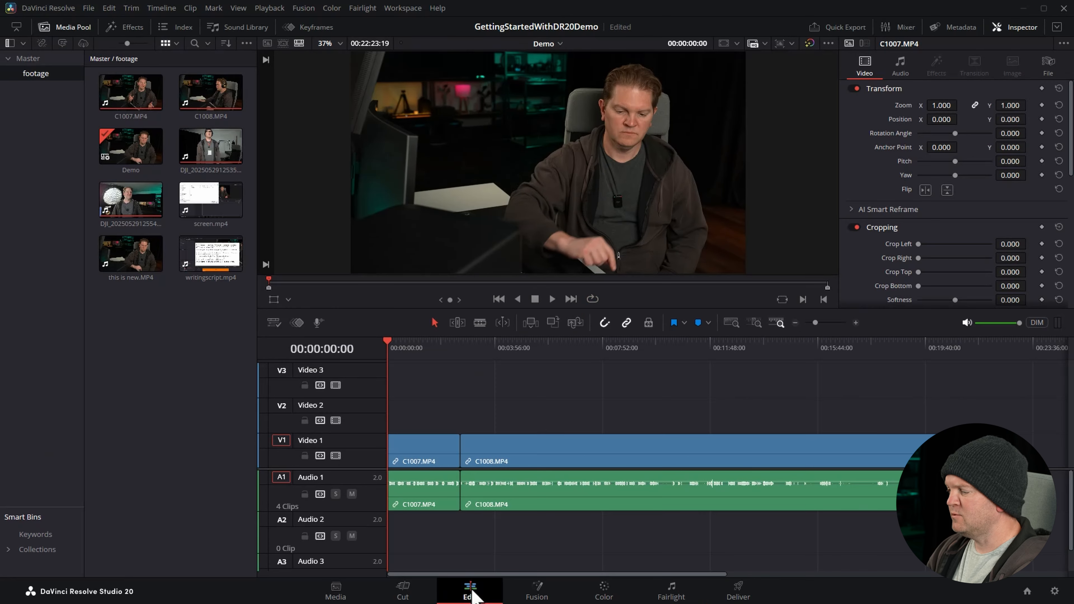
{"action": "left_click", "coordinate": [60, 29]}
{"action": "left_click", "coordinate": [1021, 28]}
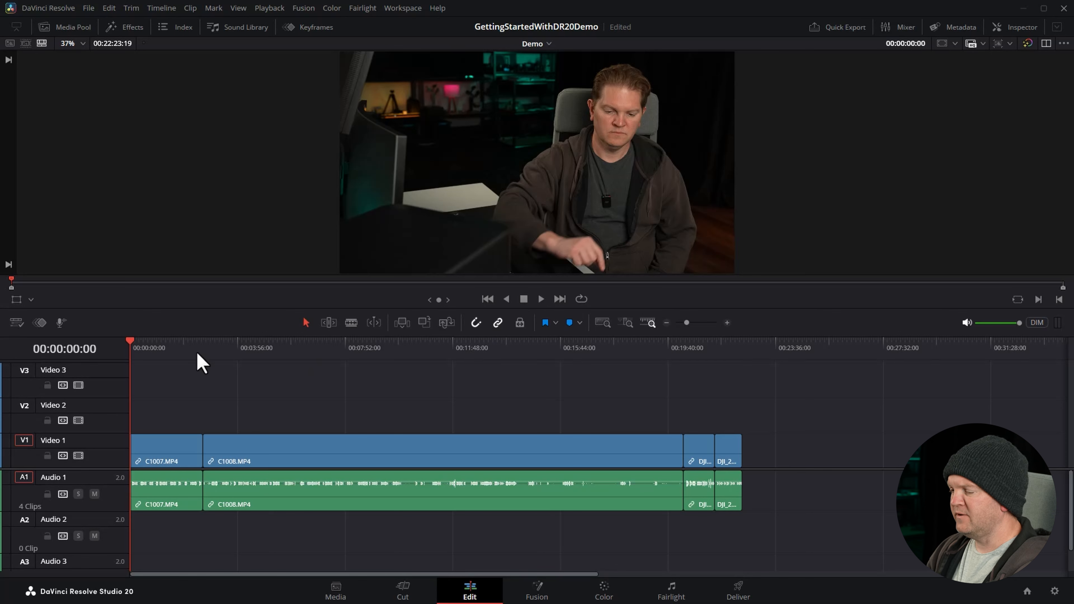
Scrub through the whole timeline, select its clips one after another, and return the playhead to 00:00:00:00.
{"action": "left_click_drag", "start_coordinate": [159, 349], "coordinate": [744, 407]}
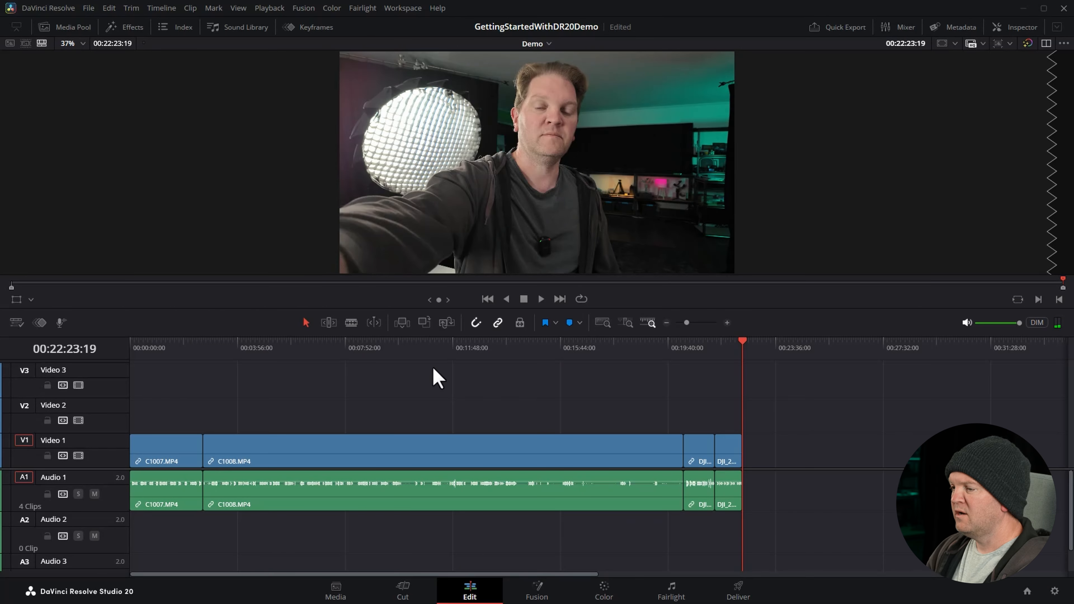
{"action": "left_click", "coordinate": [176, 449]}
{"action": "left_click", "coordinate": [351, 443]}
{"action": "left_click", "coordinate": [703, 452]}
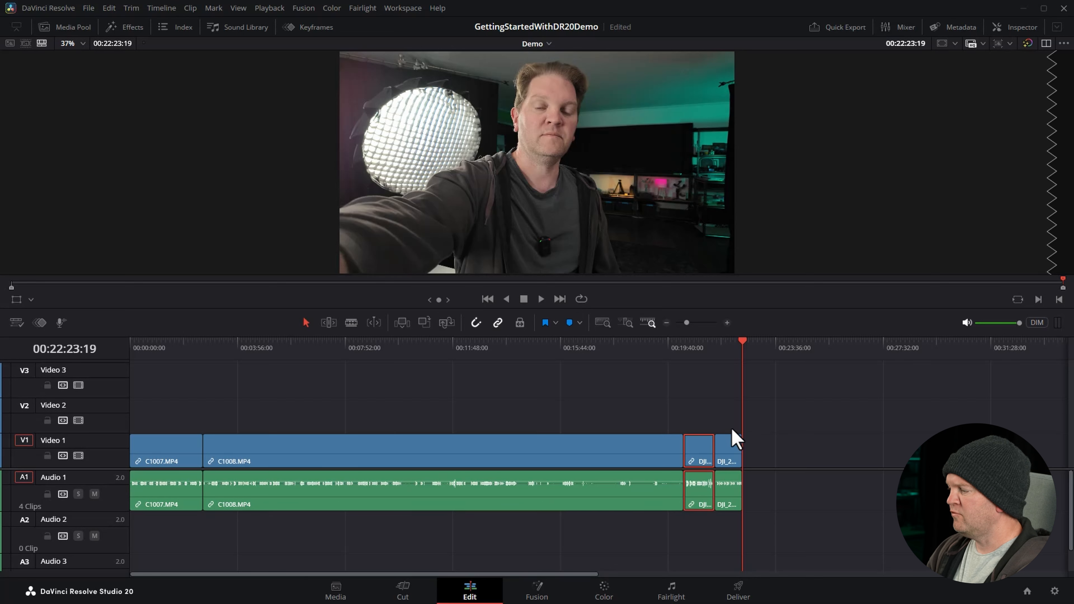
{"action": "left_click", "coordinate": [732, 459]}
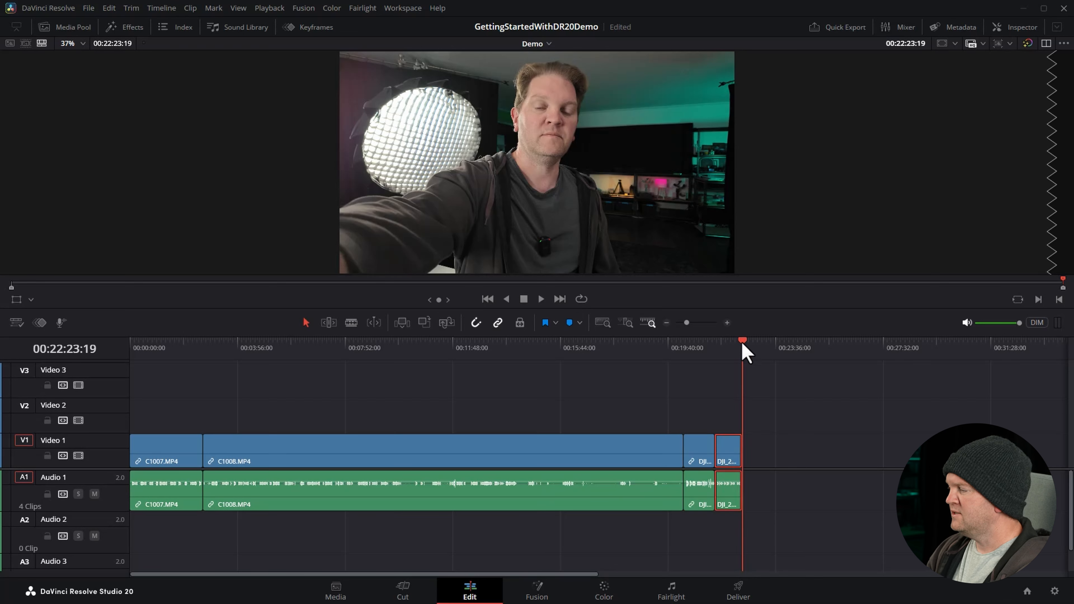
{"action": "left_click_drag", "start_coordinate": [743, 344], "coordinate": [131, 351]}
Examine the headers of the three video tracks and the audio tracks below them.
{"action": "double_click", "coordinate": [76, 369]}
{"action": "double_click", "coordinate": [95, 405]}
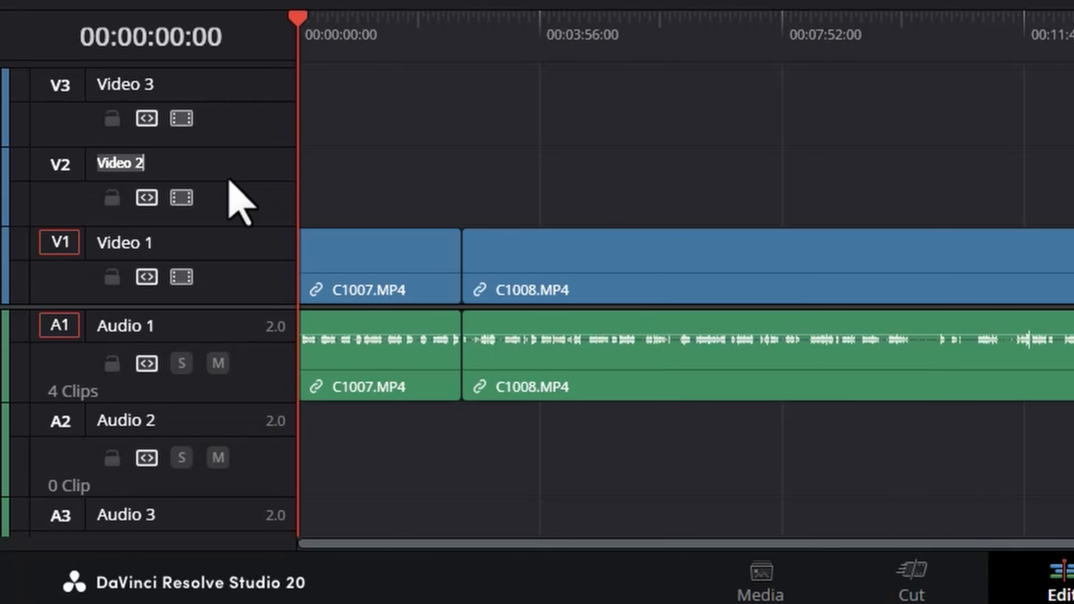
{"action": "double_click", "coordinate": [233, 248]}
{"action": "left_click", "coordinate": [237, 306]}
{"action": "left_click_drag", "start_coordinate": [237, 305], "coordinate": [256, 185]}
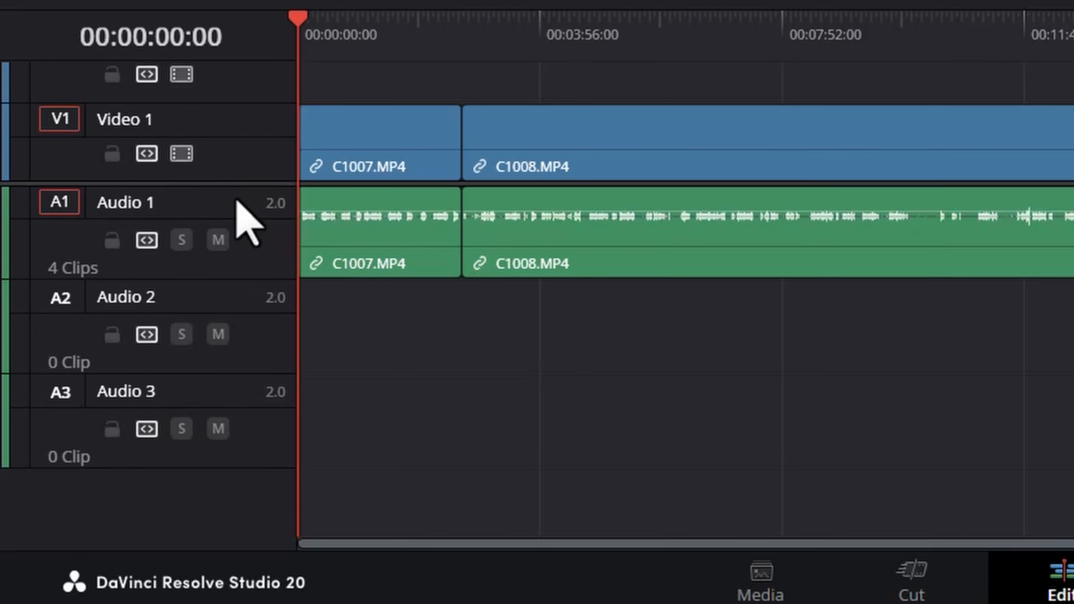
{"action": "double_click", "coordinate": [231, 299]}
{"action": "double_click", "coordinate": [238, 397]}
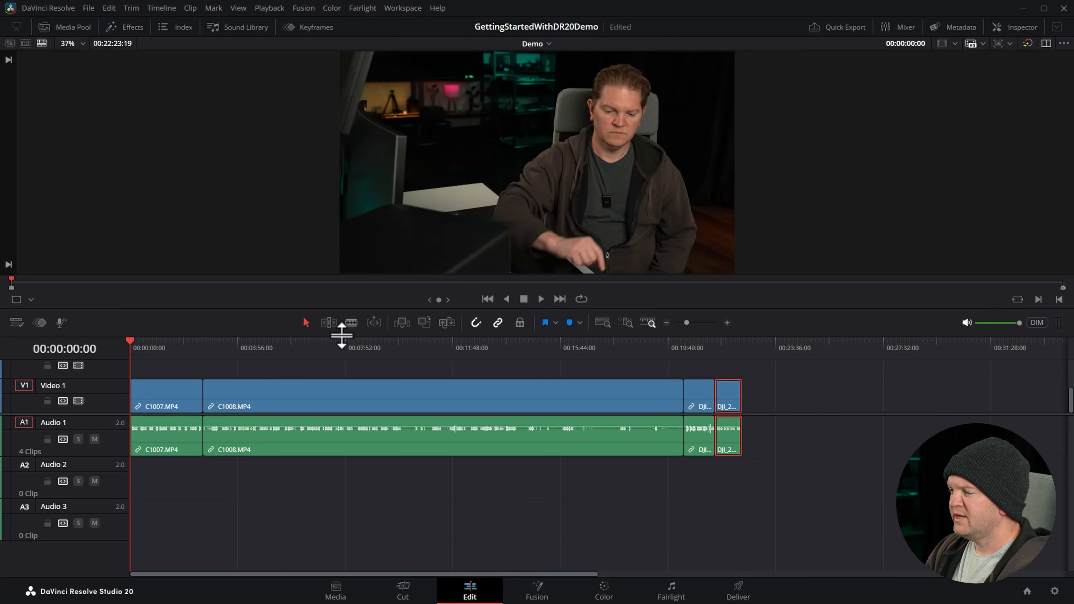
Shrink the viewer slightly to give the timeline more height, and scrub to about 00:19:54.
{"action": "left_click_drag", "start_coordinate": [348, 333], "coordinate": [357, 353]}
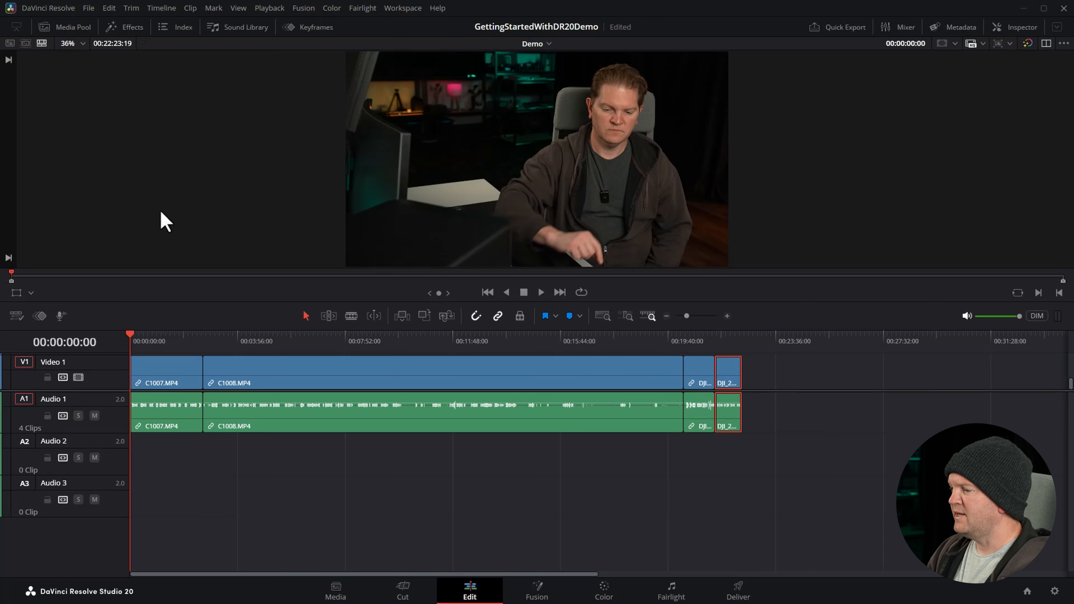
{"action": "left_click_drag", "start_coordinate": [131, 342], "coordinate": [677, 346]}
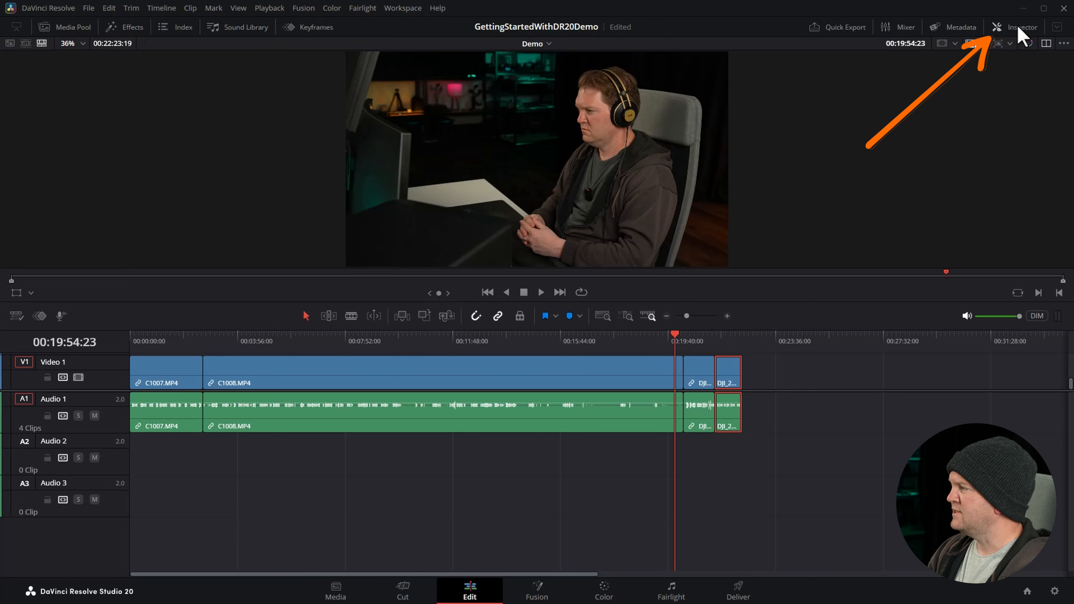
Show the Inspector and select each timeline clip in turn, ending with C1008.MP4.
{"action": "left_click", "coordinate": [1036, 28]}
{"action": "left_click", "coordinate": [550, 369]}
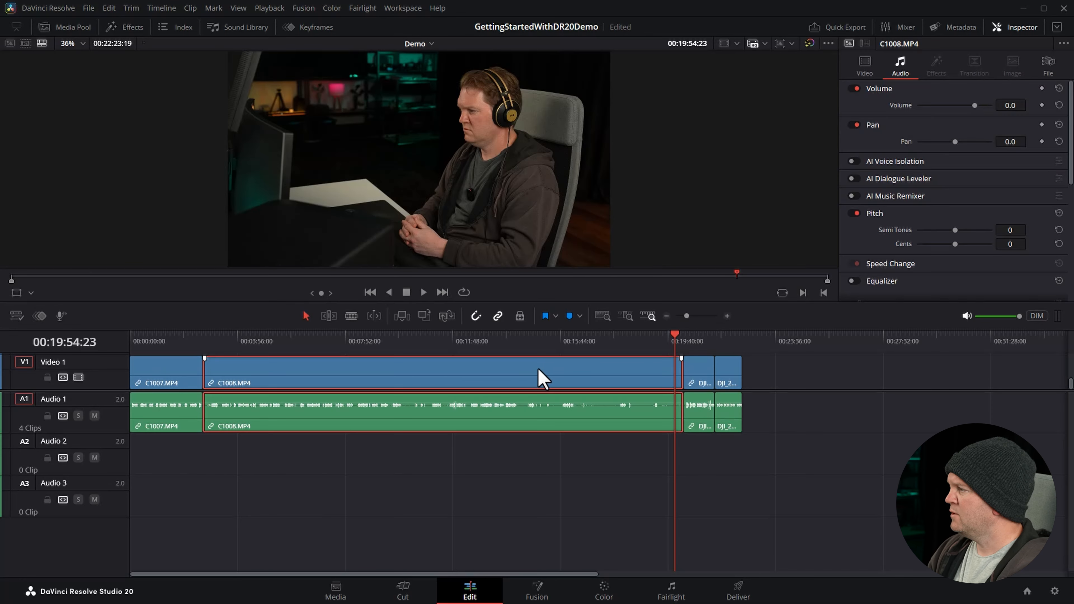
{"action": "left_click", "coordinate": [181, 373]}
{"action": "left_click", "coordinate": [311, 369]}
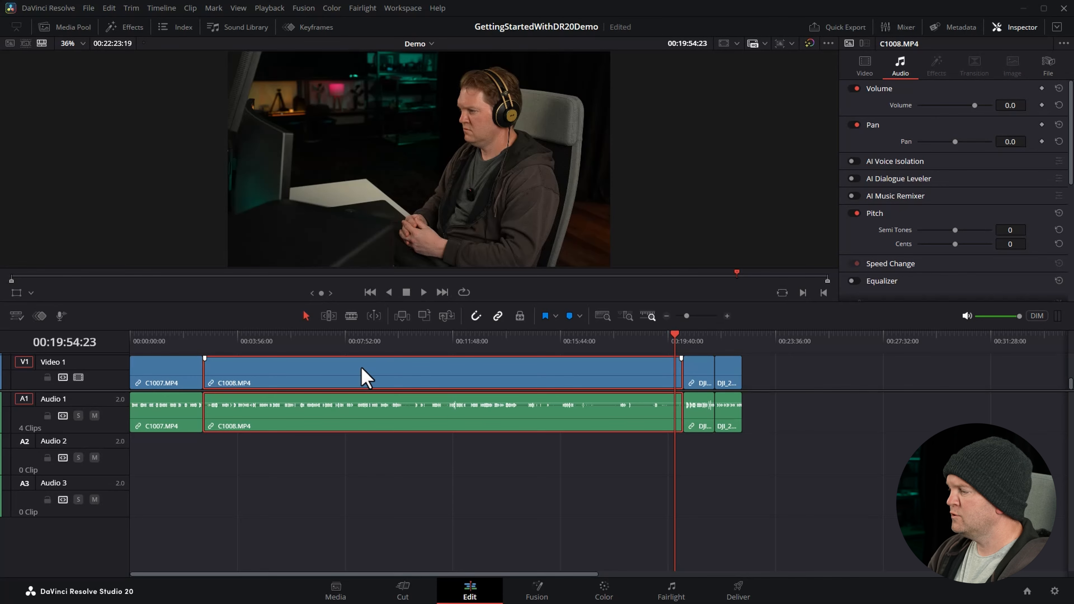
{"action": "left_click", "coordinate": [701, 372]}
{"action": "left_click", "coordinate": [726, 372]}
{"action": "left_click", "coordinate": [417, 377]}
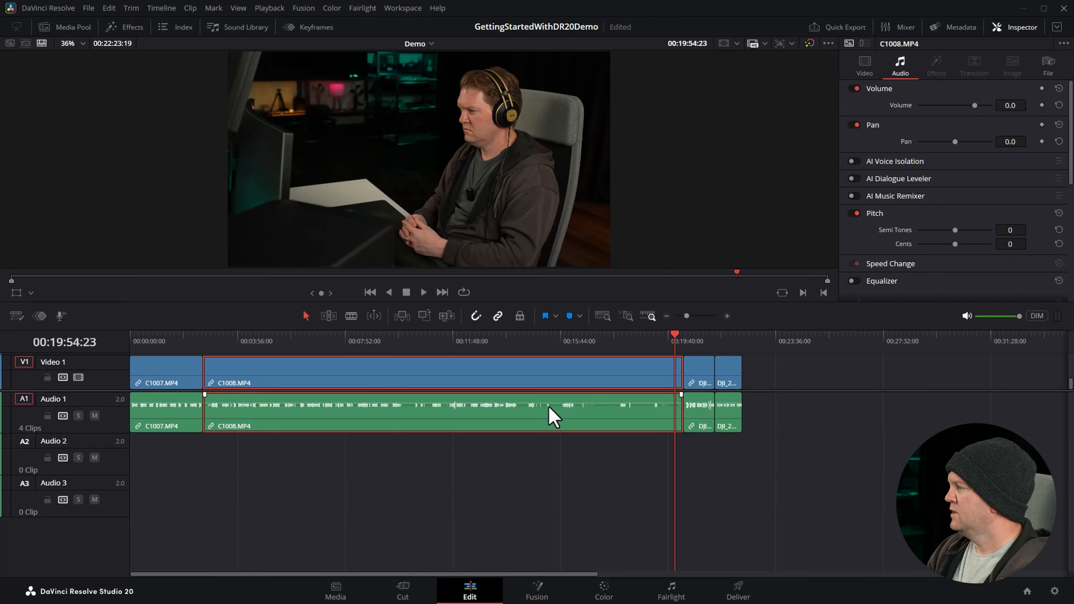
Display the video properties of C1008.MP4 and expand the Inspector to full height.
{"action": "scroll", "coordinate": [1072, 109], "scroll_direction": "down", "scroll_amount": 10}
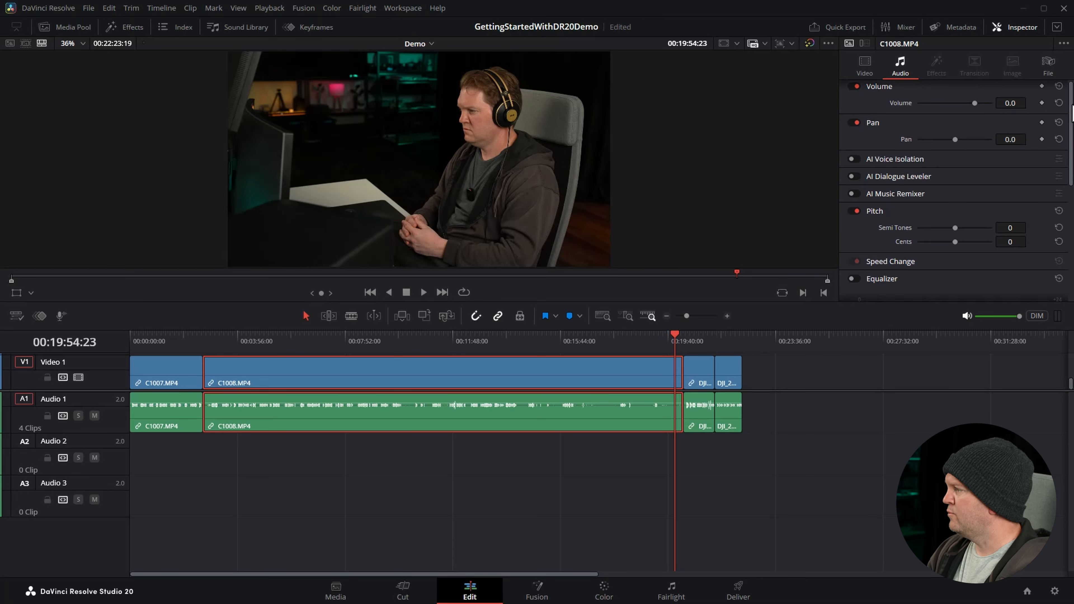
{"action": "scroll", "coordinate": [956, 187], "scroll_direction": "up", "scroll_amount": 10}
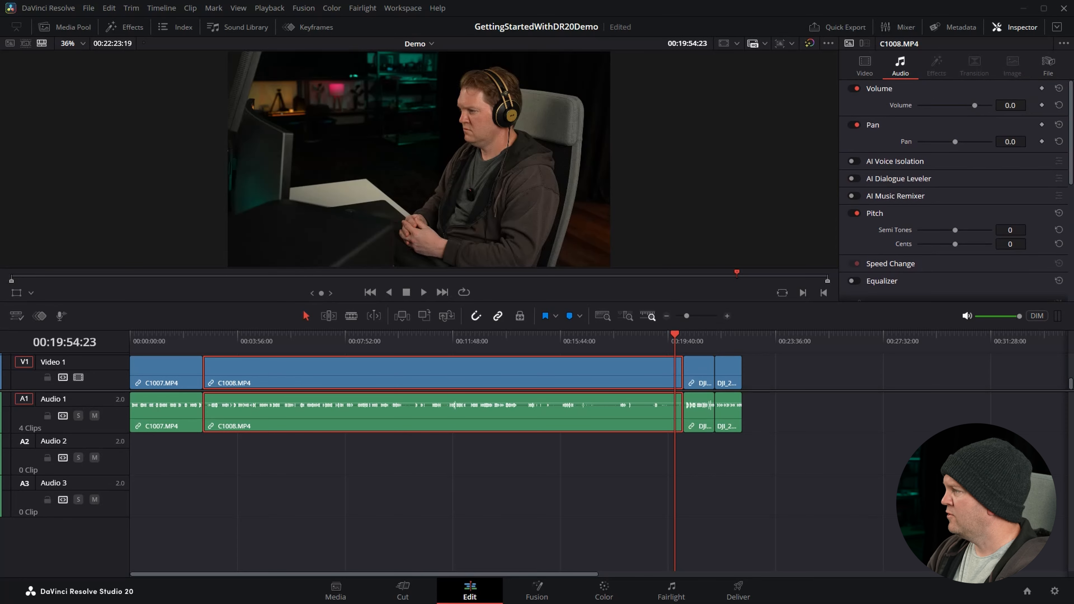
{"action": "left_click", "coordinate": [862, 69]}
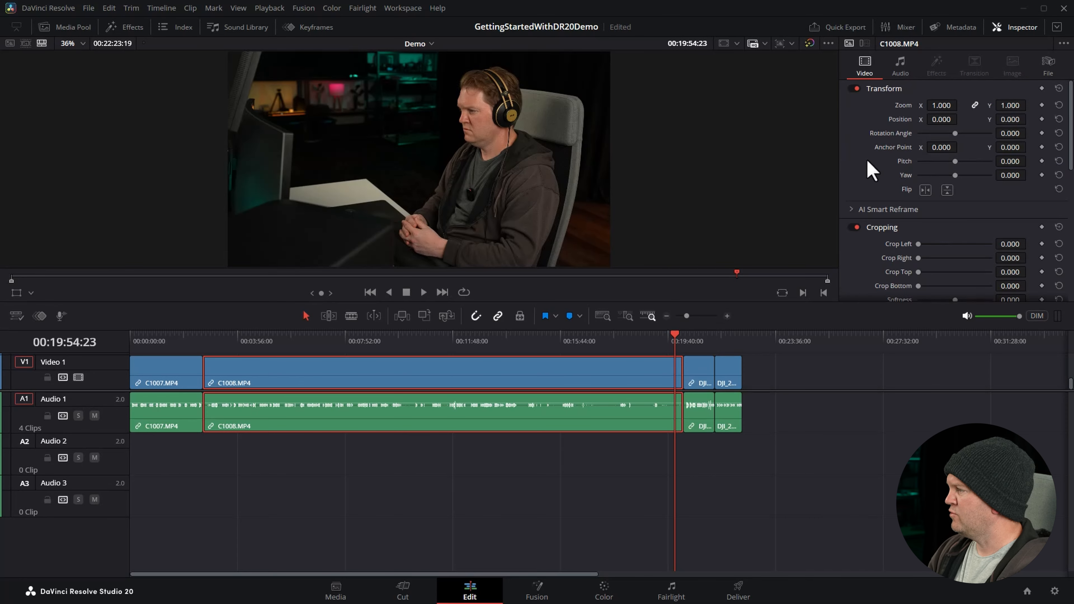
{"action": "mouse_move", "coordinate": [1070, 103]}
{"action": "left_mouse_down"}
{"action": "mouse_move", "coordinate": [1066, 245]}
{"action": "mouse_move", "coordinate": [1070, 90]}
{"action": "left_mouse_up"}
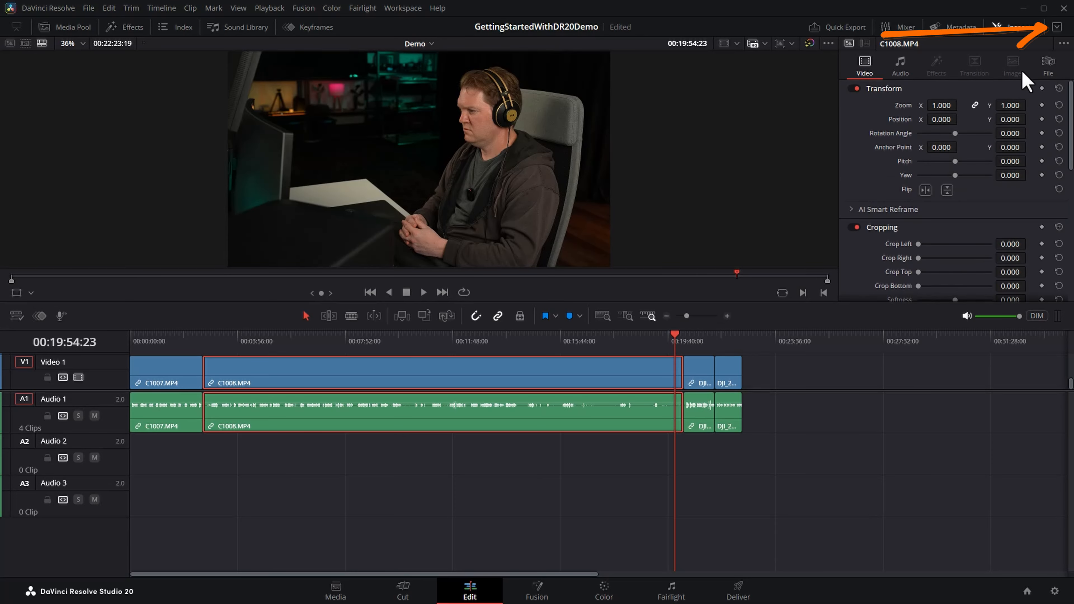
{"action": "left_click", "coordinate": [1057, 28]}
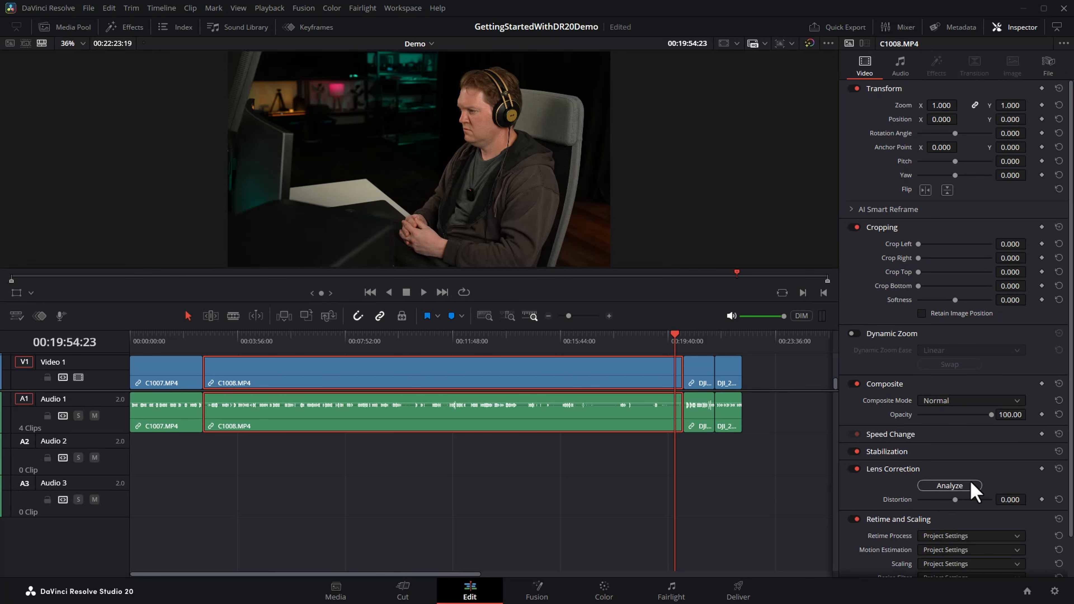
With the playhead at about 00:16:32, set the zoom of C1008.MP4 to 2 and reduce it to 1.310.
{"action": "left_click", "coordinate": [582, 345]}
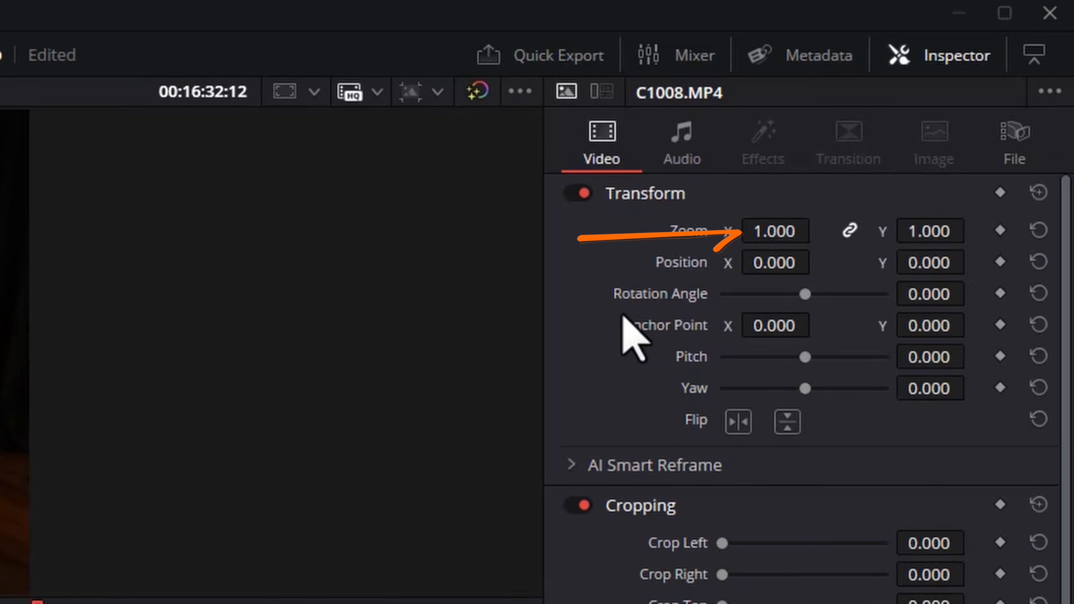
{"action": "key", "text": "Tab"}
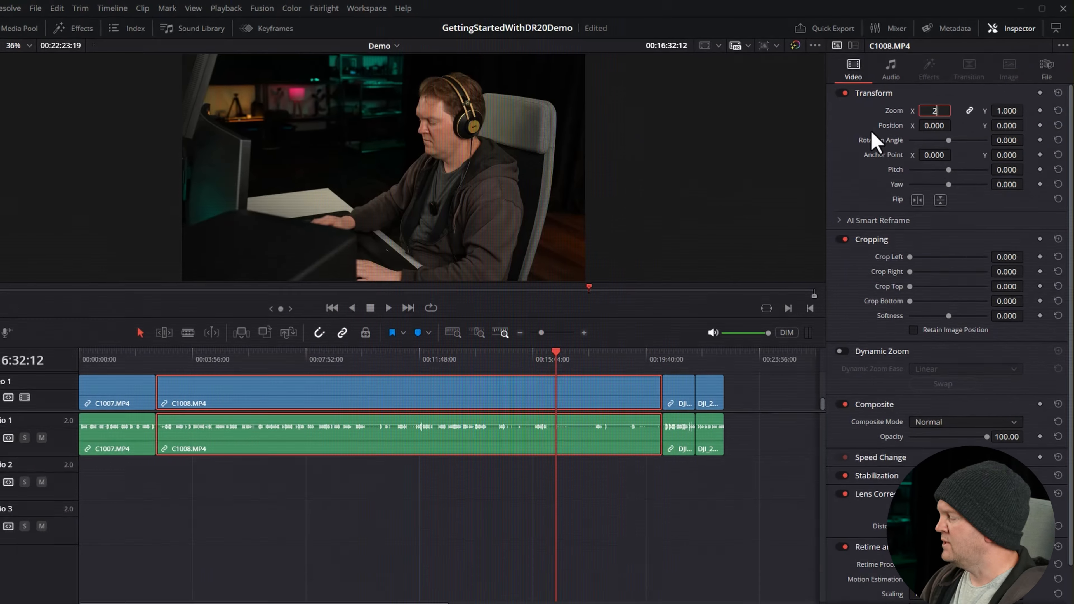
{"action": "type", "text": "2"}
{"action": "key", "text": "Return"}
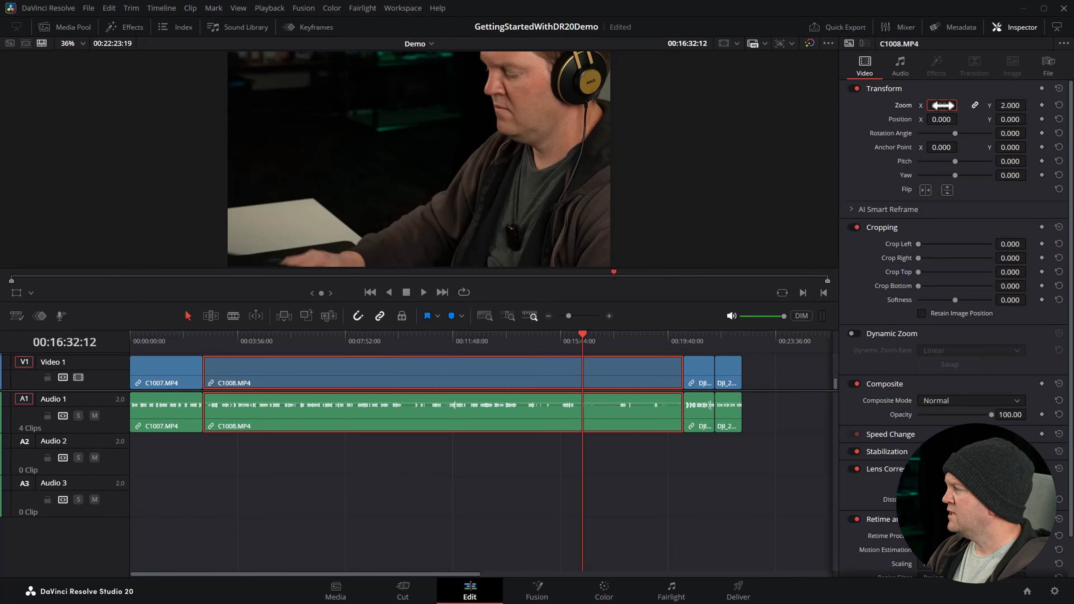
{"action": "left_click_drag", "start_coordinate": [942, 105], "coordinate": [903, 117]}
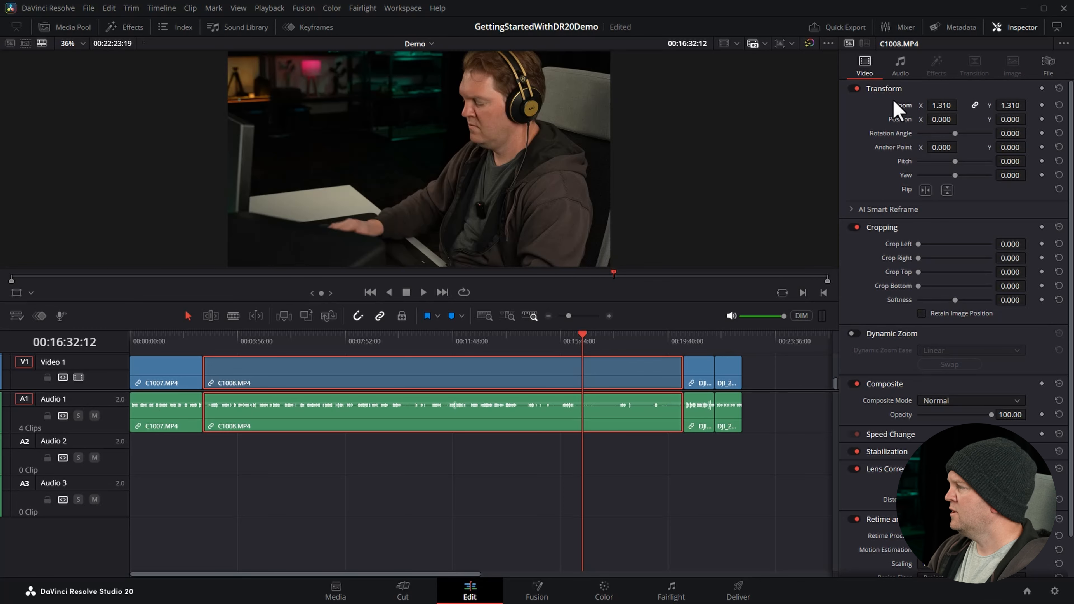
Hide the Inspector and display the footage bin in the Media Pool.
{"action": "left_click", "coordinate": [1021, 27]}
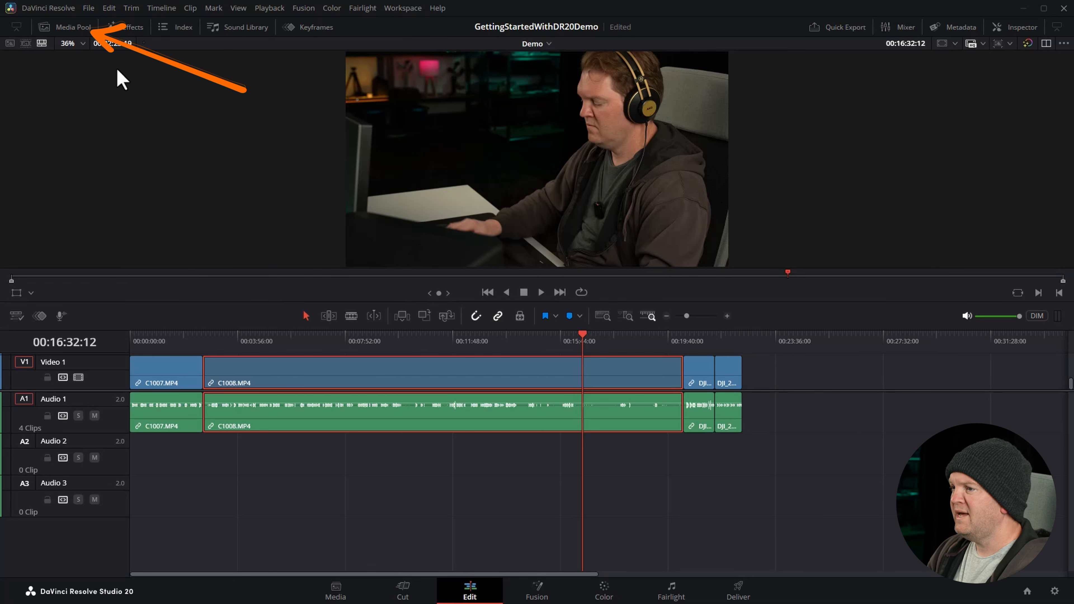
{"action": "left_click", "coordinate": [68, 28]}
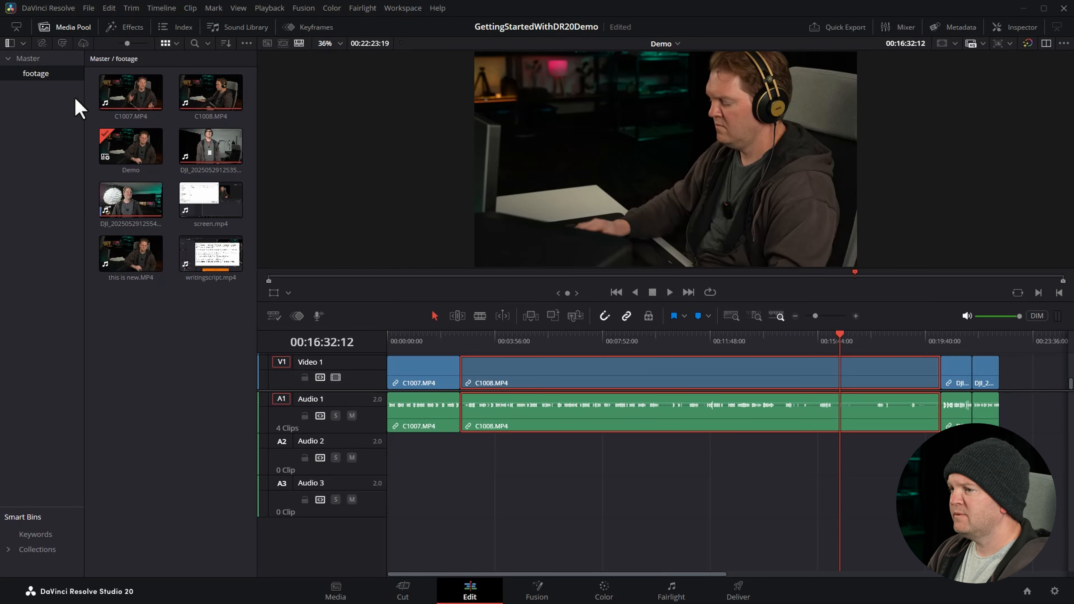
{"action": "left_click", "coordinate": [33, 64]}
{"action": "left_click", "coordinate": [33, 73]}
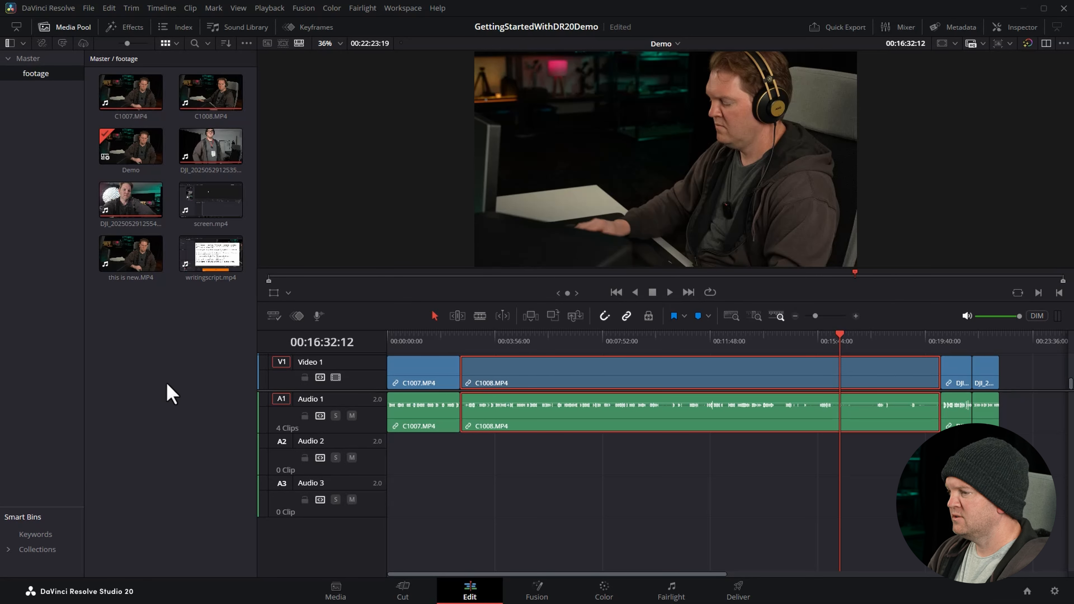
Place screen.mp4 on Video 1 after the last clip, leaving a short gap, and move the playhead to about 00:23:57.
{"action": "left_click", "coordinate": [198, 205]}
{"action": "left_click_drag", "start_coordinate": [197, 205], "coordinate": [1018, 376]}
{"action": "left_click_drag", "start_coordinate": [637, 575], "coordinate": [806, 576]}
{"action": "left_click", "coordinate": [687, 373]}
{"action": "mouse_move", "coordinate": [594, 340]}
{"action": "left_mouse_down"}
{"action": "mouse_move", "coordinate": [913, 336]}
{"action": "mouse_move", "coordinate": [585, 334]}
{"action": "left_mouse_up"}
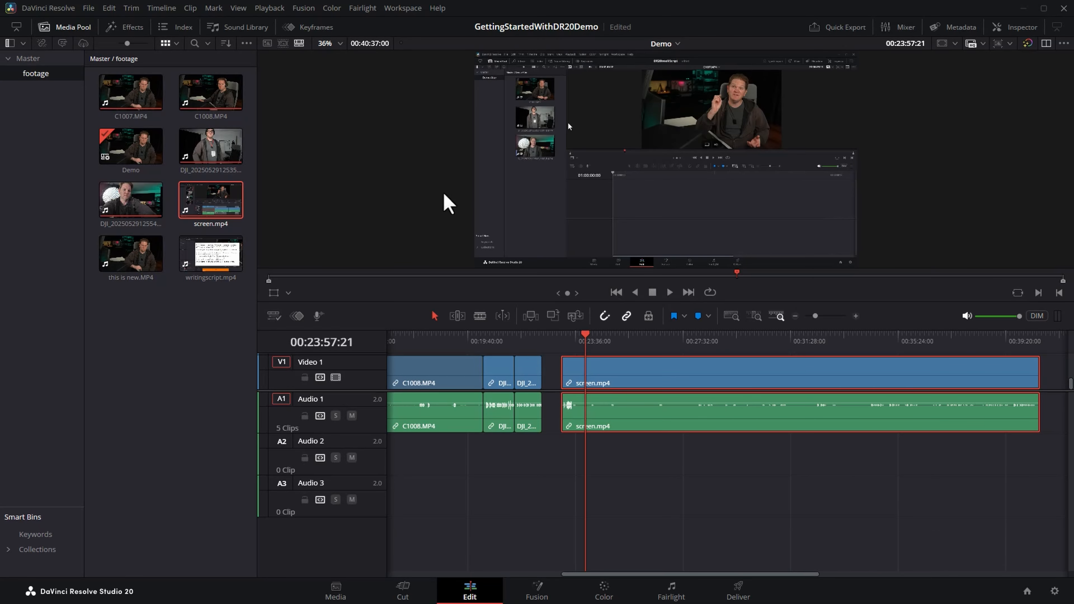
Replace the Media Pool with the Titles list of the Effects library, and reveal tracks Video 2 and Video 3.
{"action": "left_click", "coordinate": [47, 25]}
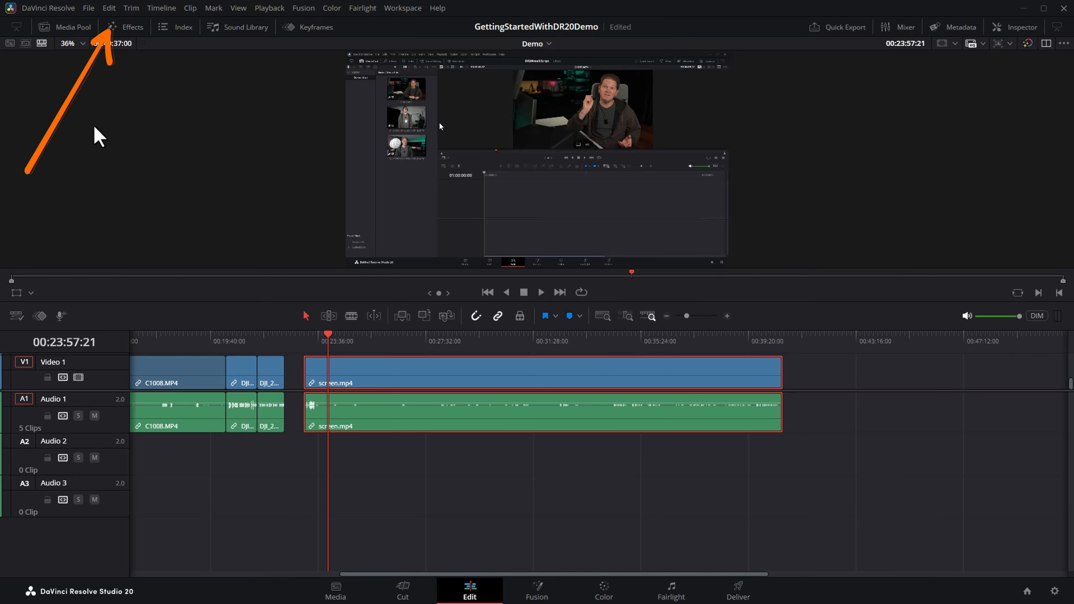
{"action": "left_click", "coordinate": [132, 29]}
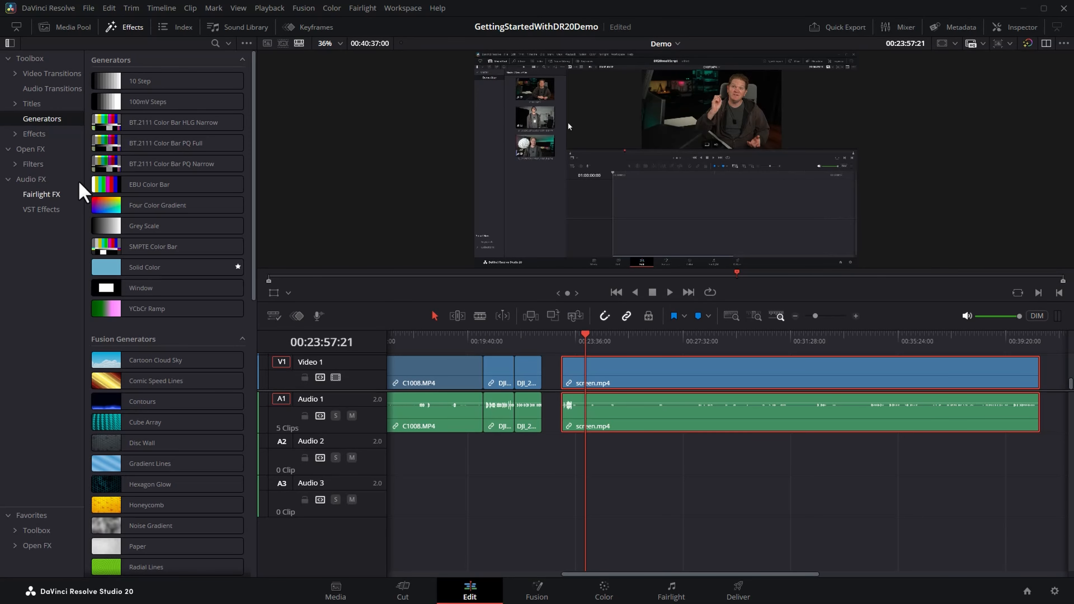
{"action": "left_click", "coordinate": [32, 103]}
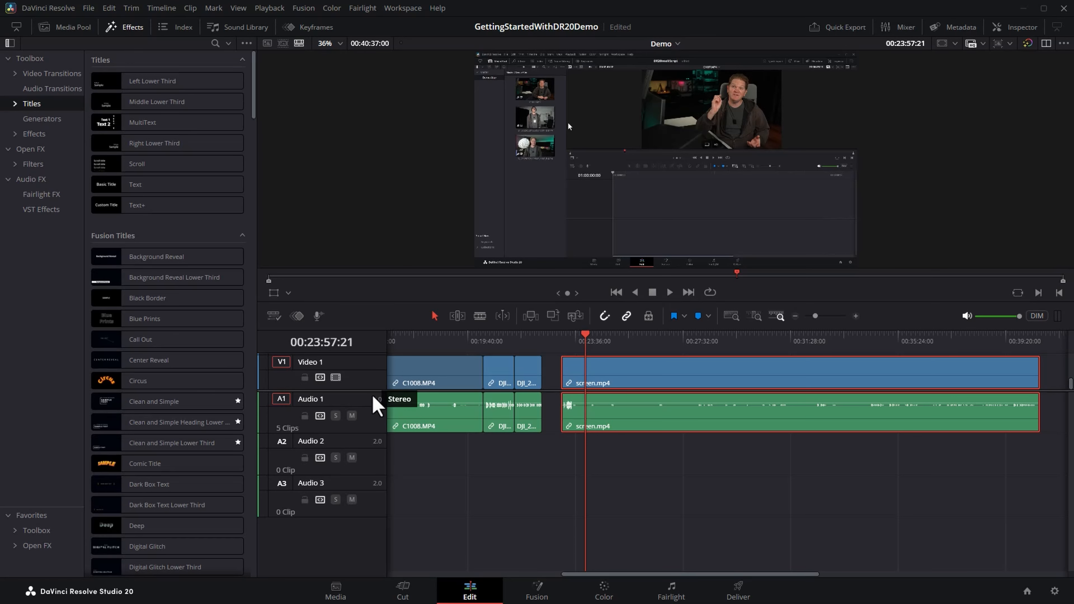
{"action": "left_click_drag", "start_coordinate": [372, 391], "coordinate": [365, 496]}
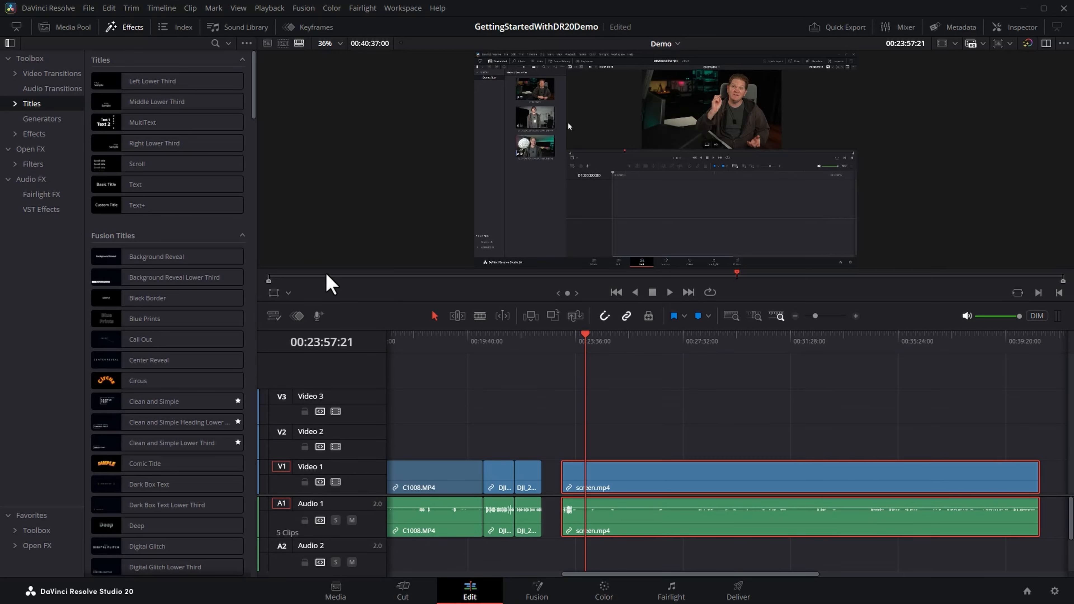
Add a basic Text title reading "please subscribe" to Video 3 above screen.mp4, starting at about 00:24:00, with the playhead at 00:24:02:21.
{"action": "left_click_drag", "start_coordinate": [136, 188], "coordinate": [587, 424]}
{"action": "left_click", "coordinate": [588, 336]}
{"action": "scroll", "coordinate": [590, 343], "scroll_direction": "up", "scroll_amount": 5}
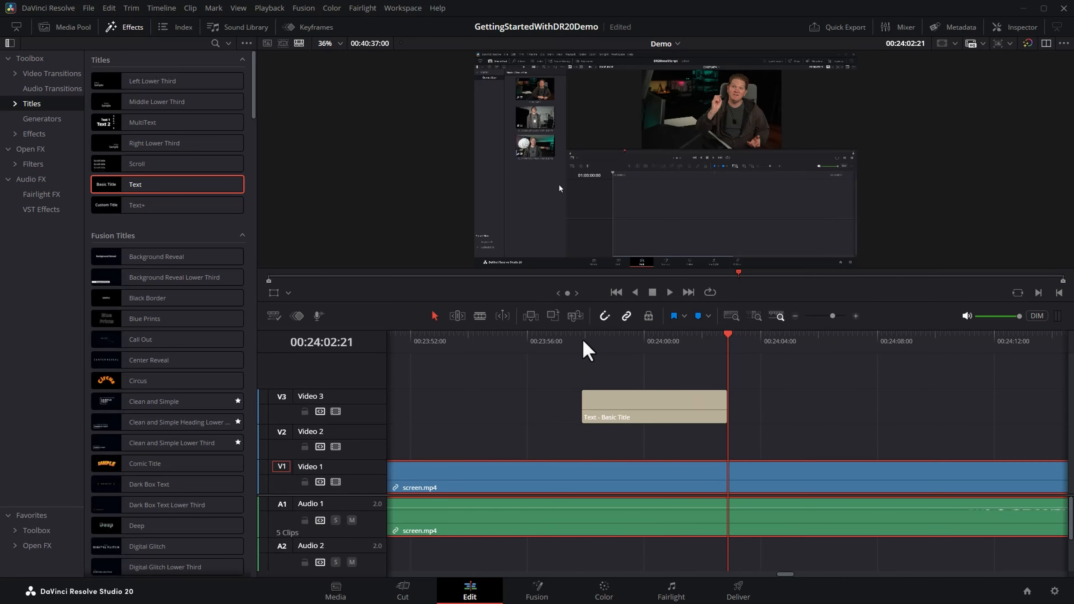
{"action": "left_click_drag", "start_coordinate": [647, 408], "coordinate": [707, 419]}
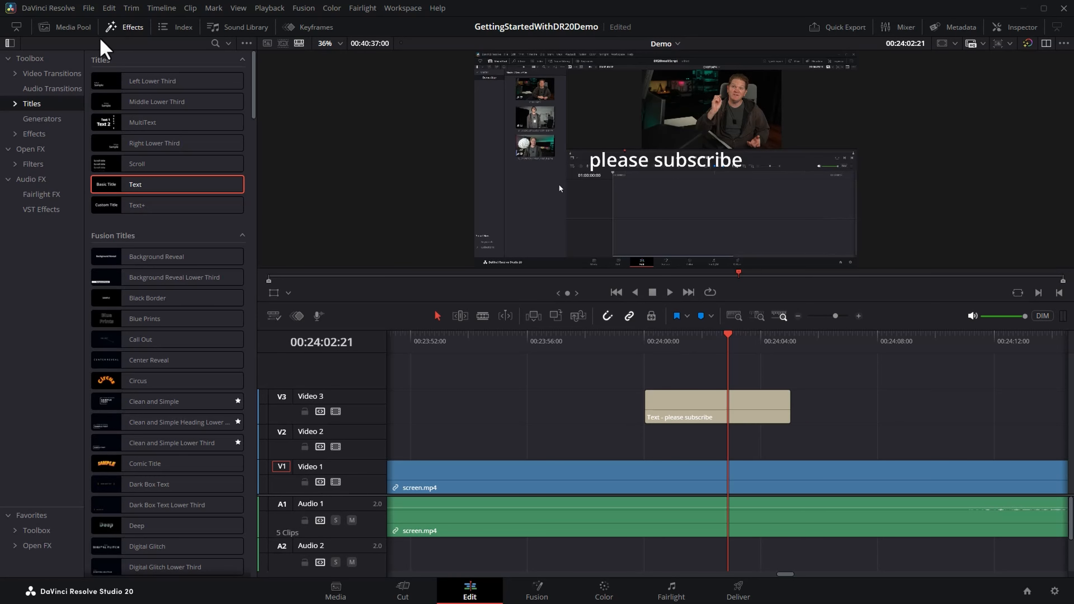
Show the Media Pool together with the Effects library and hide the Media Pool's bin list.
{"action": "left_click", "coordinate": [65, 30]}
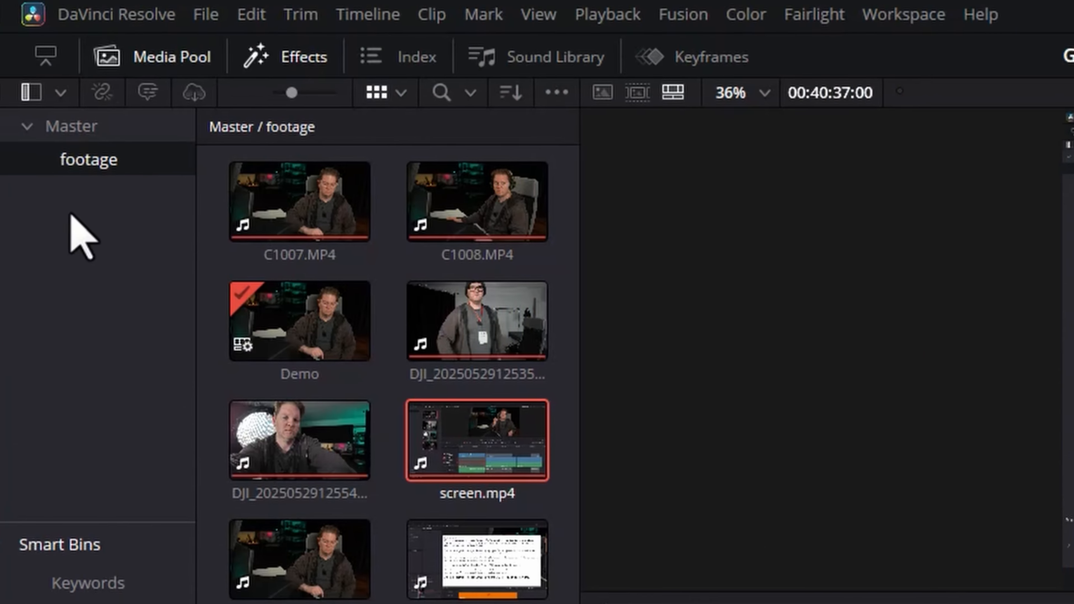
{"action": "left_click", "coordinate": [32, 93]}
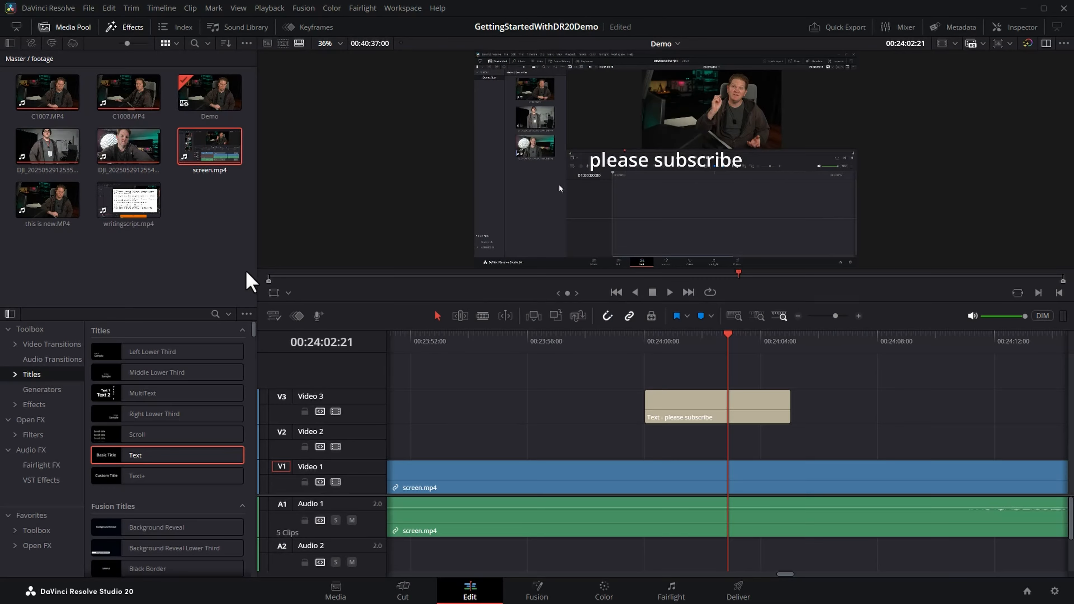
{"action": "left_click_drag", "start_coordinate": [239, 274], "coordinate": [16, 76]}
{"action": "left_click", "coordinate": [210, 264]}
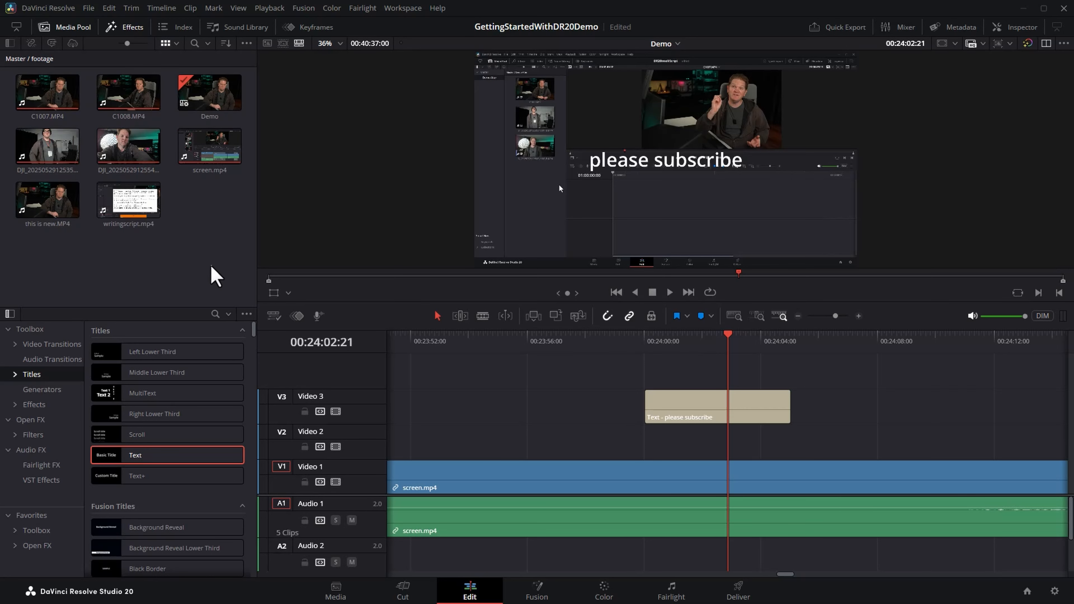
{"action": "left_click", "coordinate": [10, 314]}
{"action": "left_click", "coordinate": [10, 313]}
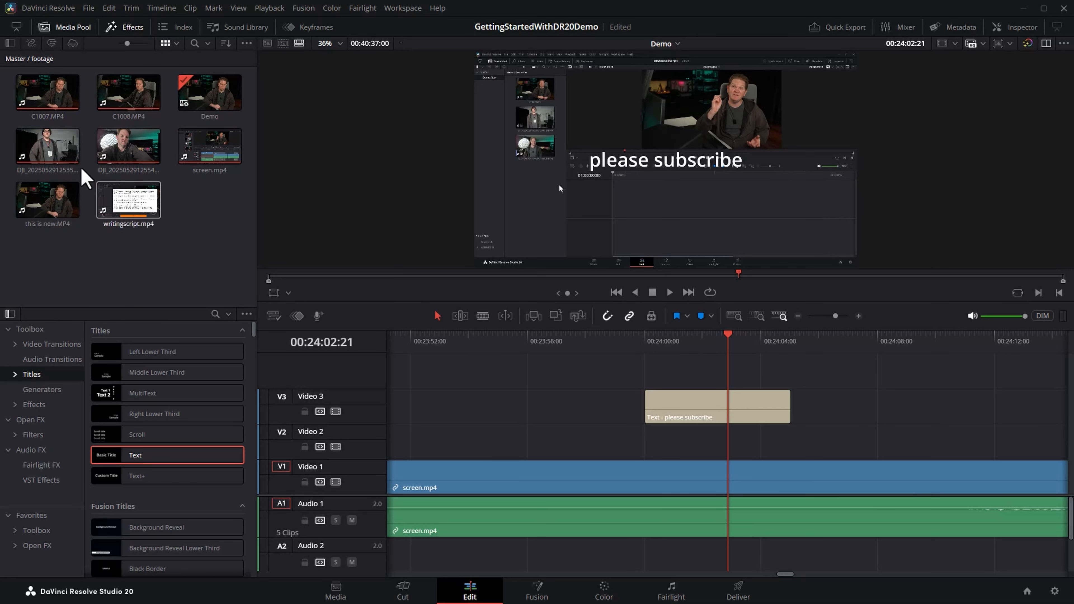